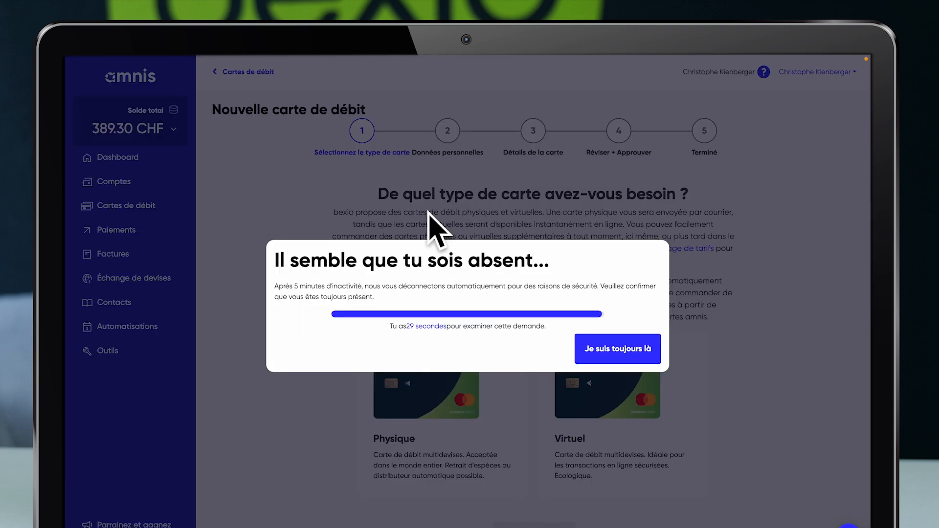
Step: Keep the session active, select the virtual debit card type and start creating the card
left_click(635, 349)
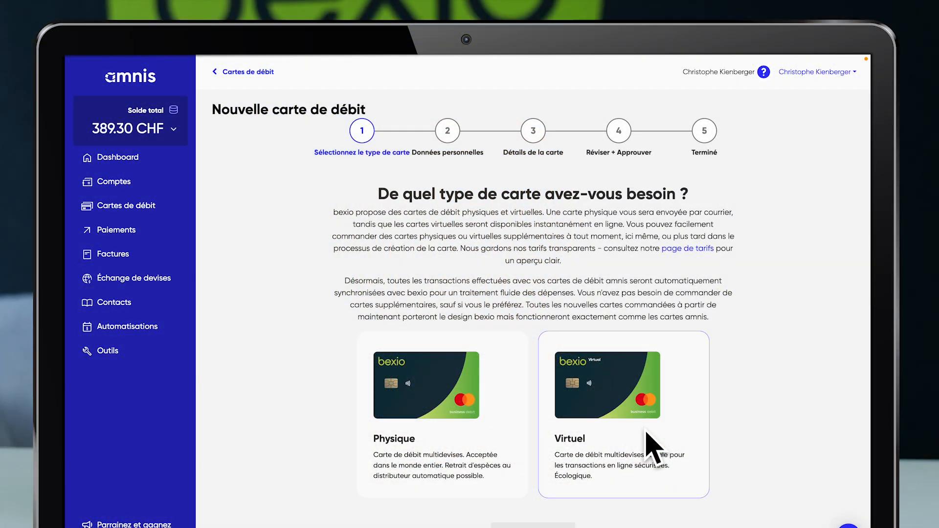
left_click(650, 444)
scroll(775, 393, "down", 1)
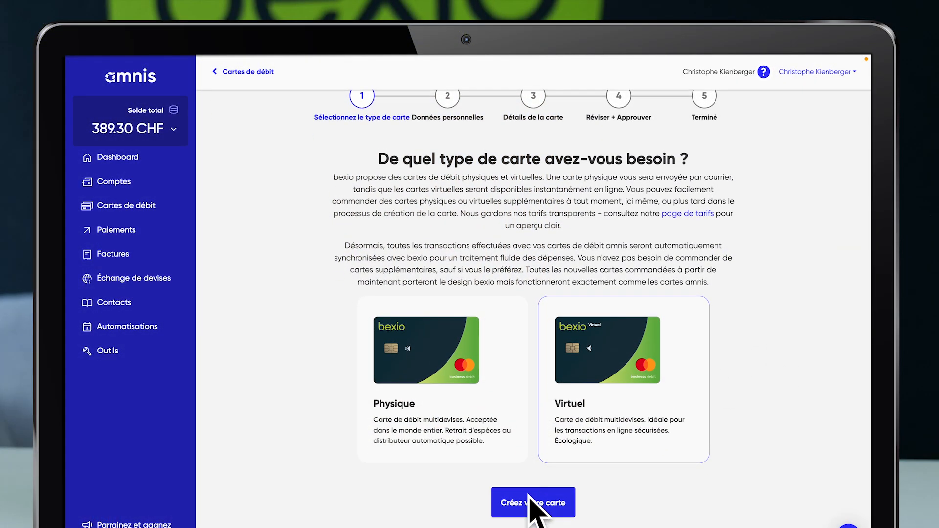
left_click(536, 510)
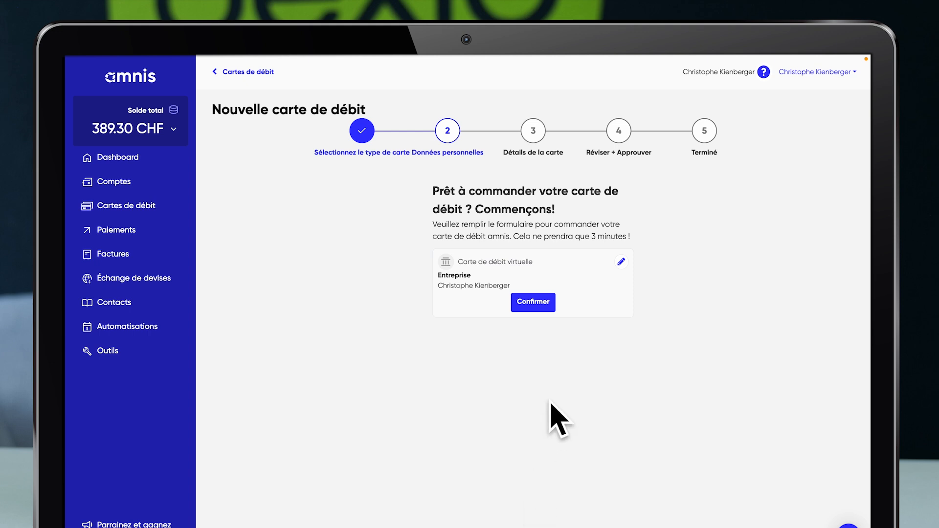
Step: Confirm the company for the virtual card, choose the existing user as cardholder and continue
left_click(537, 304)
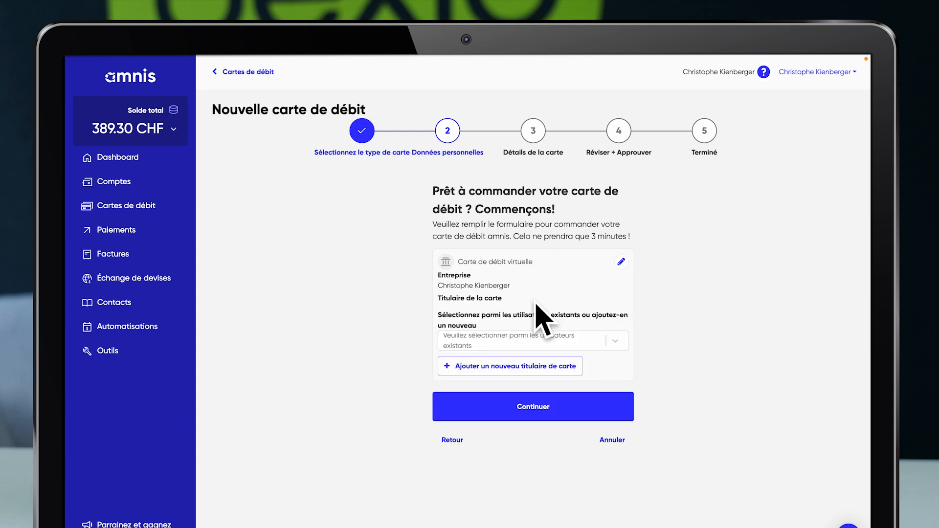
left_click(534, 338)
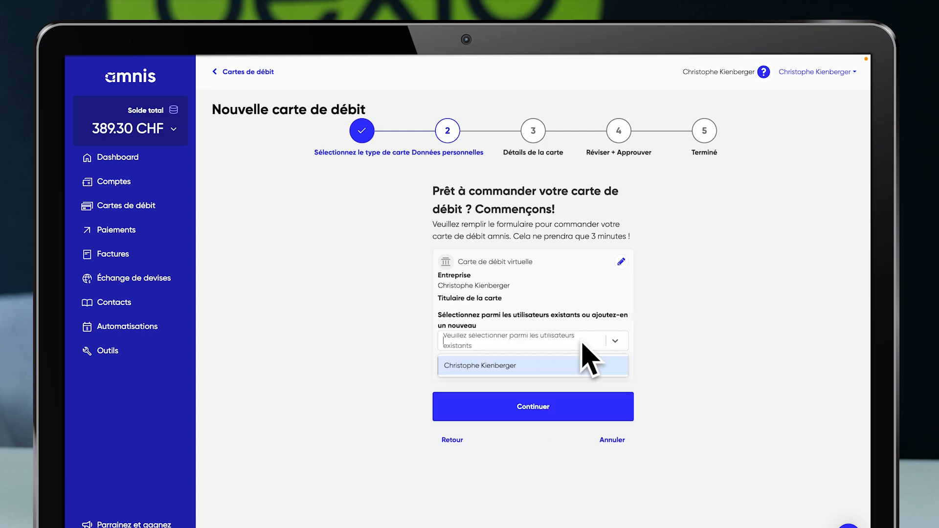
left_click(492, 367)
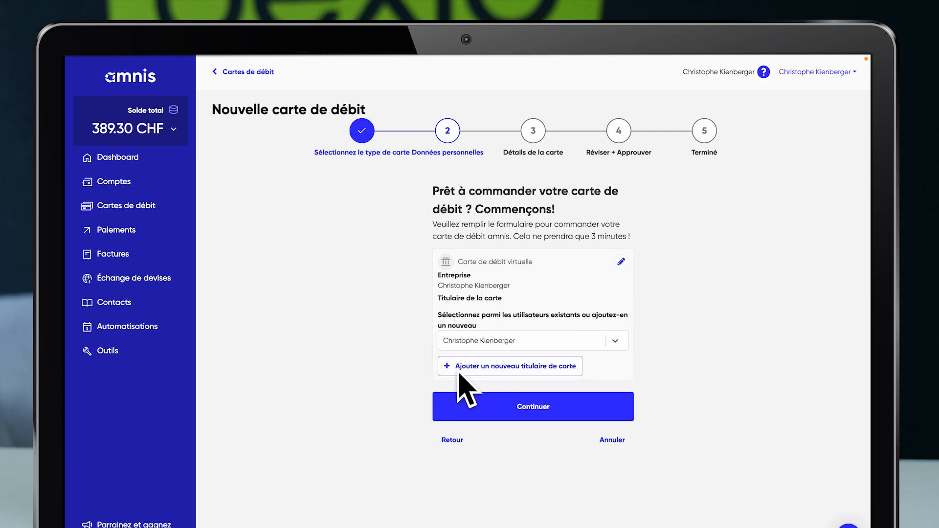
left_click(498, 404)
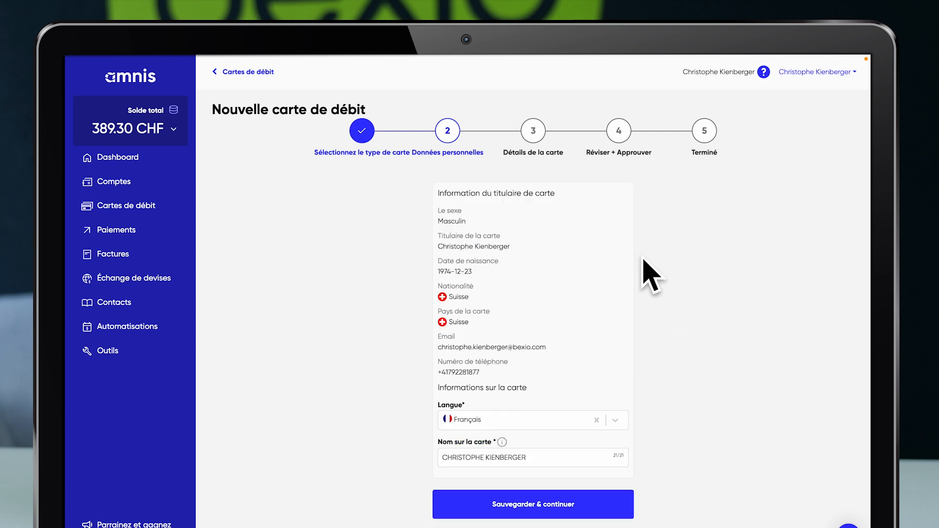
Step: Review the cardholder information, card language and name on the card, and save it to continue to the card details
scroll(505, 193, "down", 1)
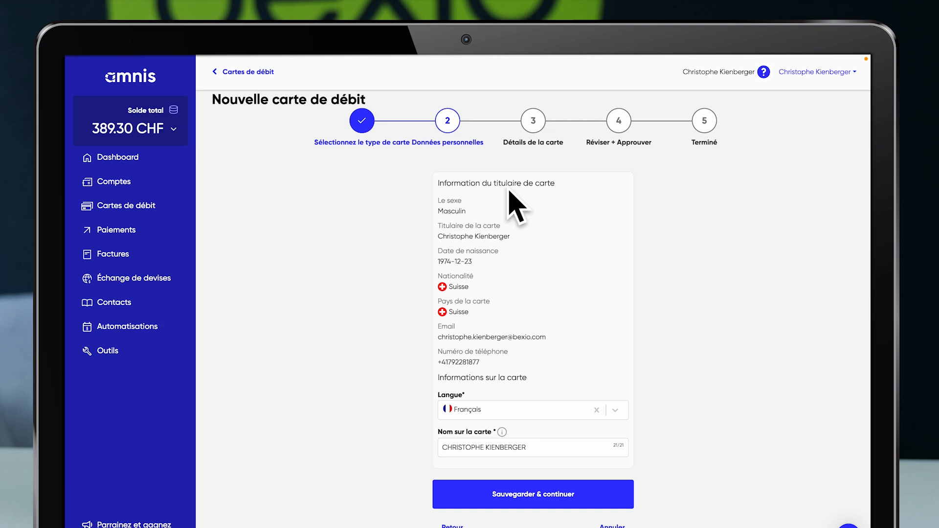
scroll(516, 193, "down", 1)
scroll(514, 200, "down", 1)
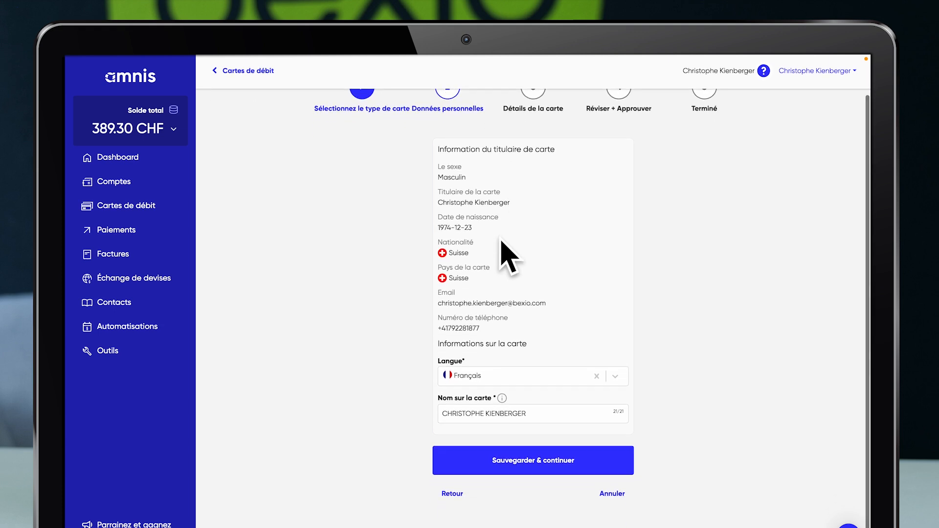
mouse_move(504, 406)
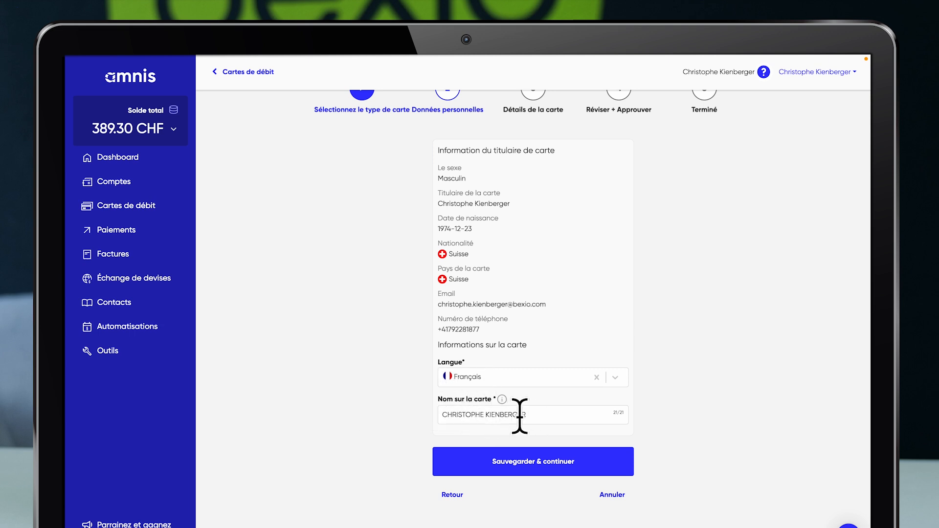
left_click(490, 460)
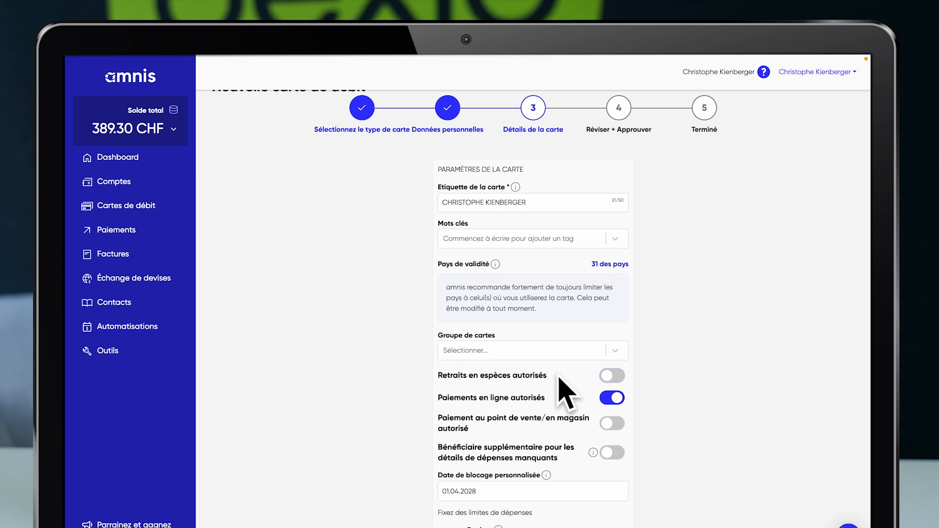
Step: Set the card's daily spending limit to 100 CHF
left_click(609, 377)
left_click(609, 377)
scroll(670, 408, "down", 2)
scroll(670, 409, "down", 3)
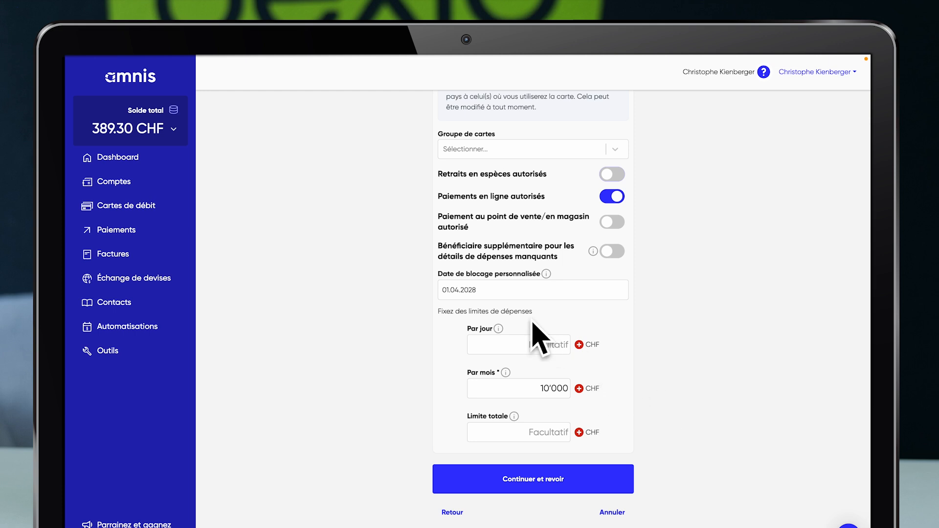
left_click(545, 345)
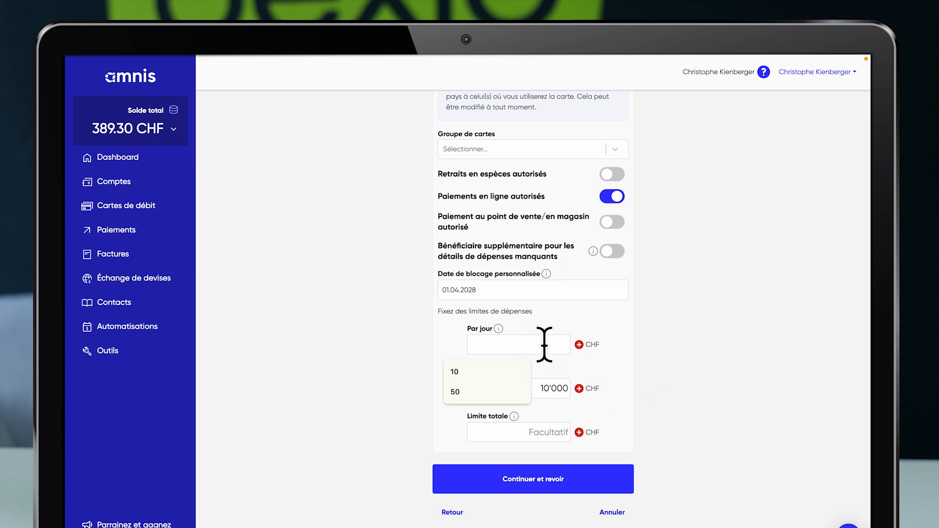
type("5")
key("BackSpace")
type("100")
Step: Set the monthly spending limit to 200 CHF and the total limit to 2'000 CHF, and continue to the review
double_click(549, 386)
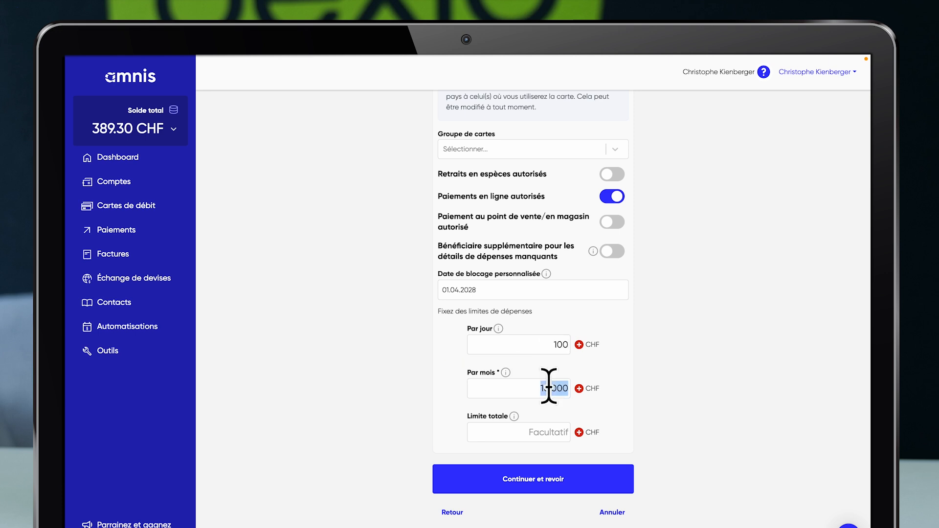
type("200")
left_click(538, 428)
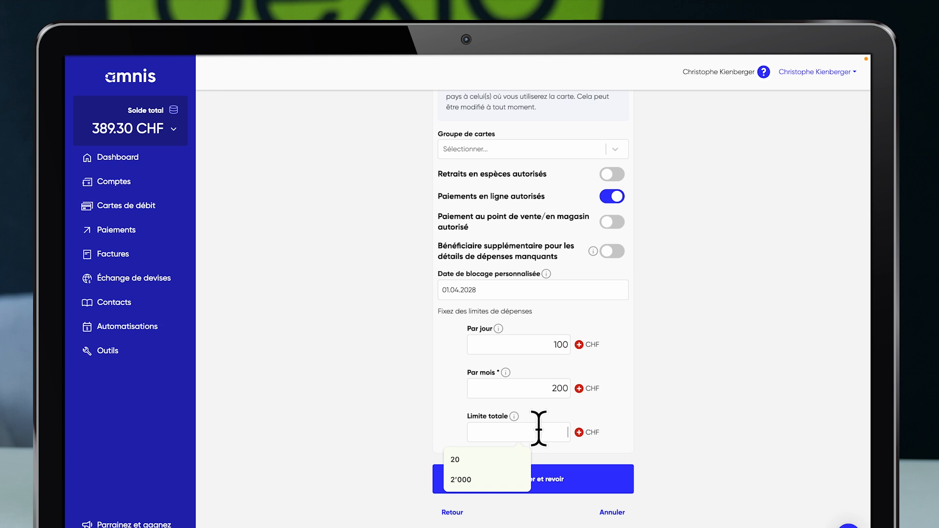
type("2000")
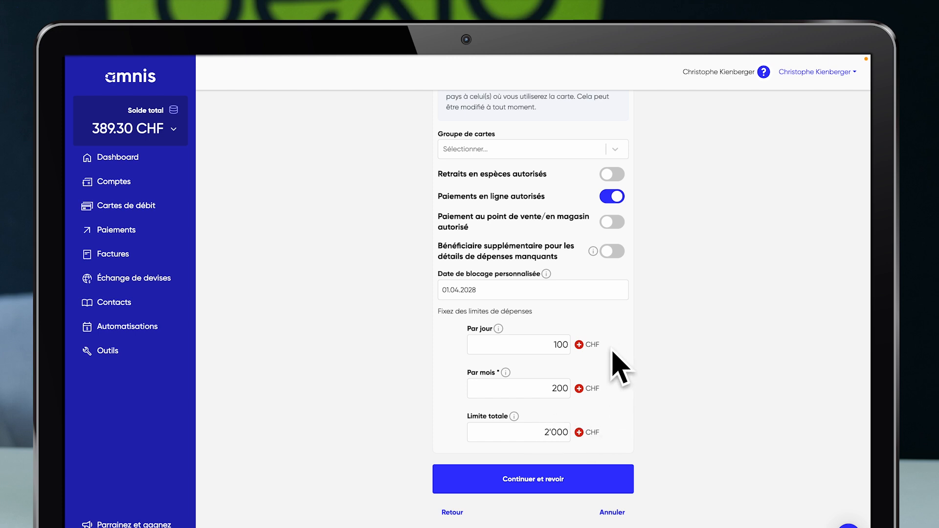
scroll(628, 451, "down", 1)
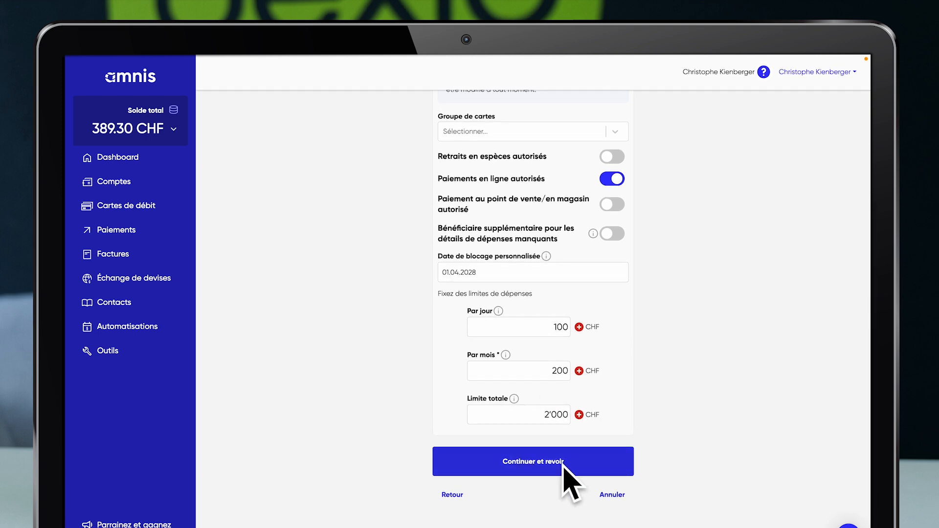
left_click(582, 464)
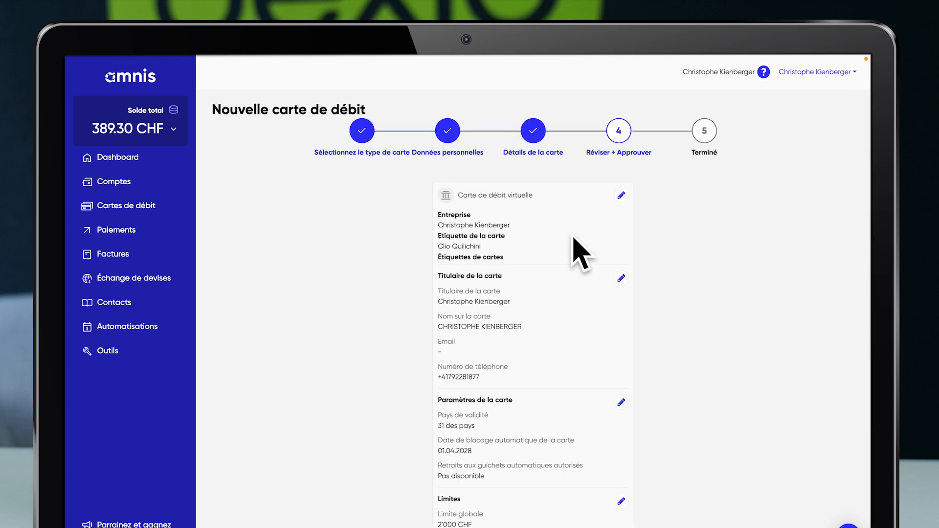
Step: Review the virtual card's holder, settings and limits, and order the debit card
scroll(575, 239, "down", 2)
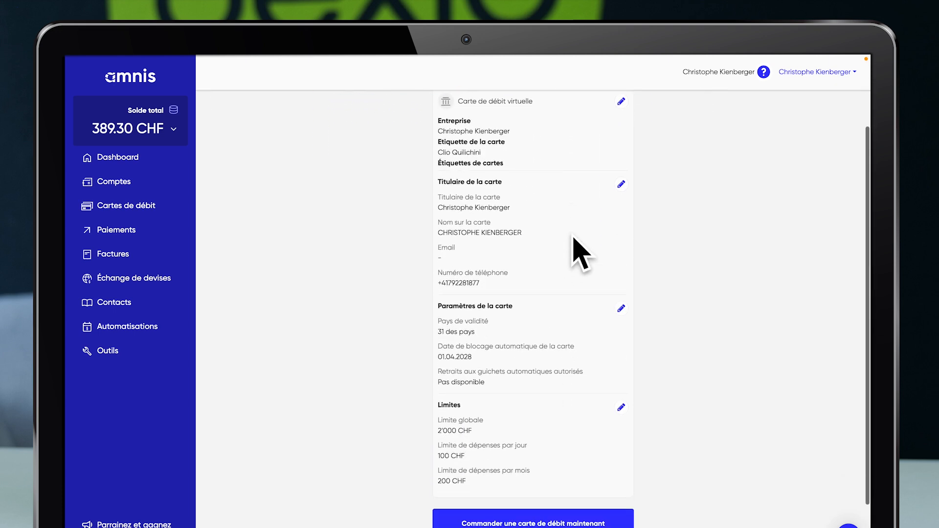
scroll(577, 244, "down", 2)
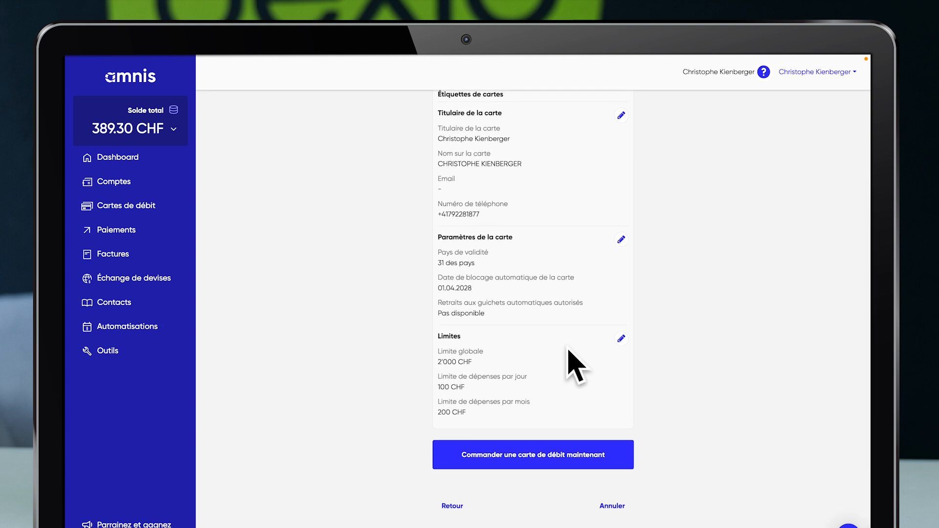
left_click(561, 459)
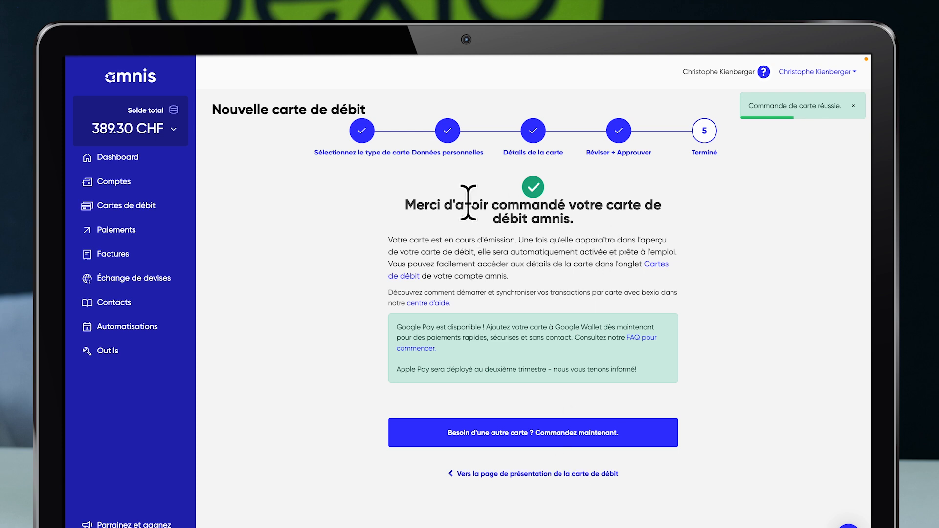
Step: Return to the debit cards overview and start a new debit card order
triple_click(544, 218)
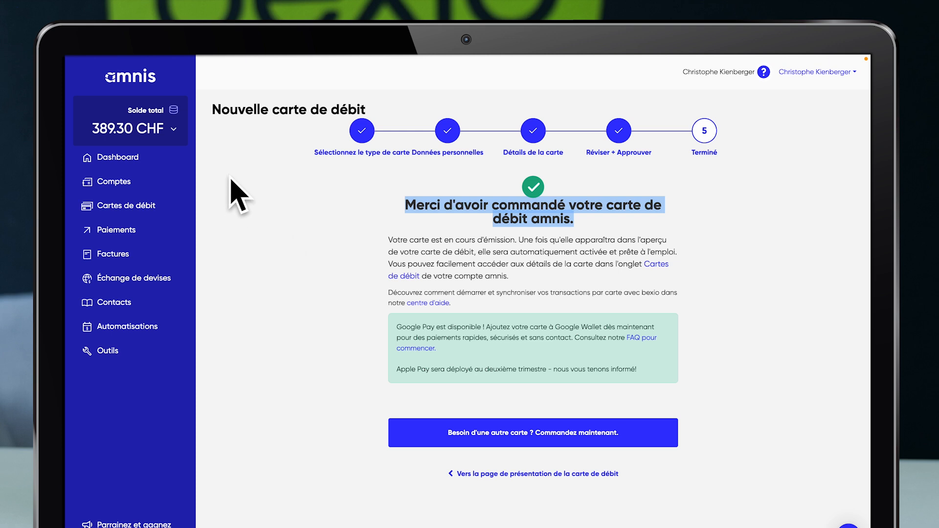
left_click(150, 205)
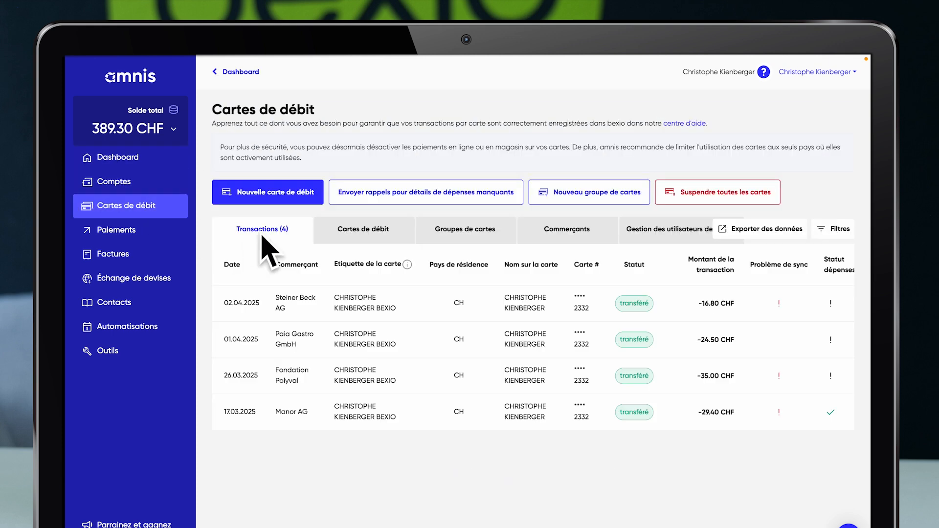
left_click(257, 196)
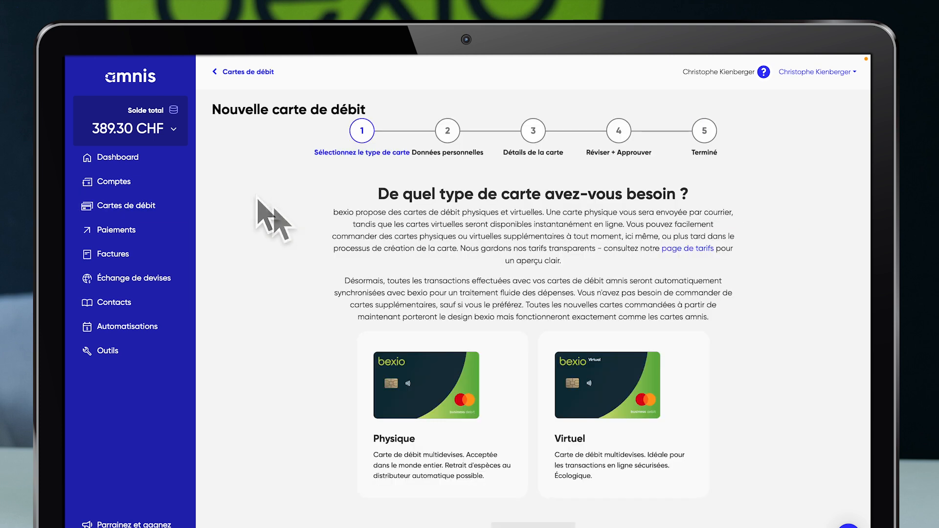